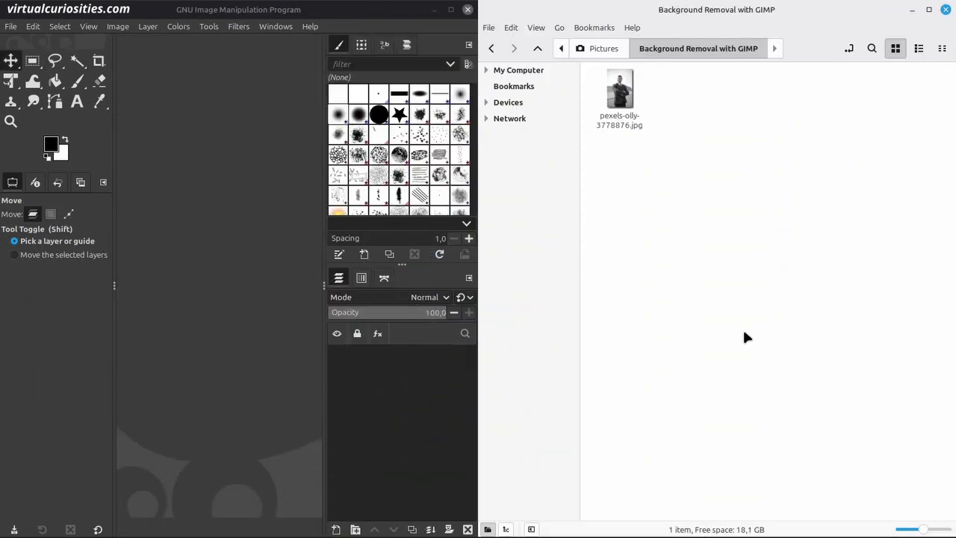
- Open pexels-olly-3778876.jpg in GIMP, keep its embedded color profile, and maximize the GIMP window
left_click_drag(619, 119, 220, 192)
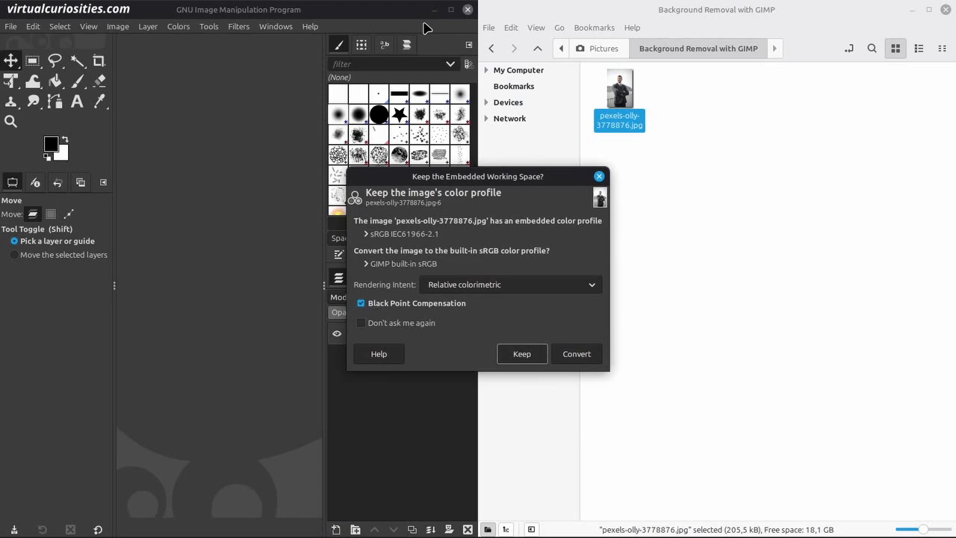
left_click(520, 354)
double_click(450, 10)
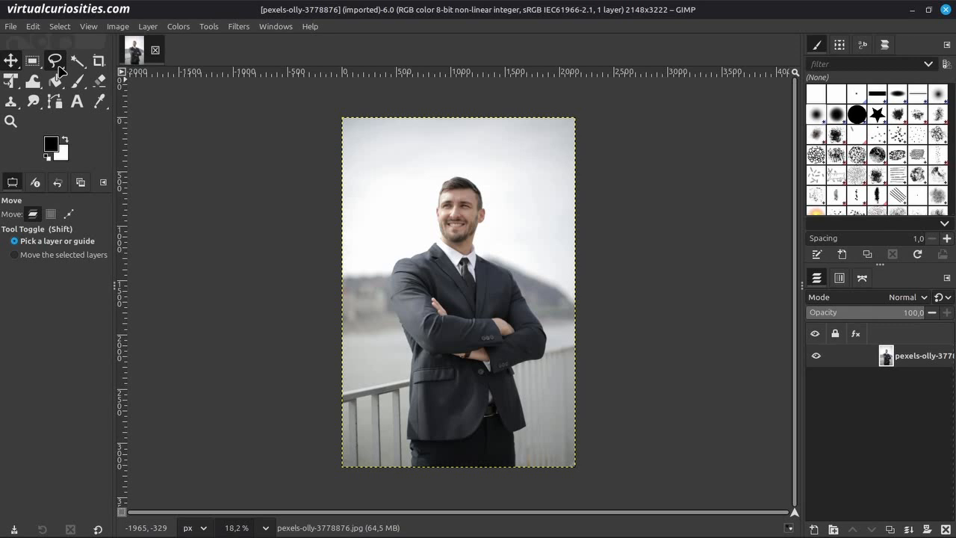
- Roughly outline the man from head to trousers with the Foreground Select tool and accept the outline for refining
left_click(59, 67)
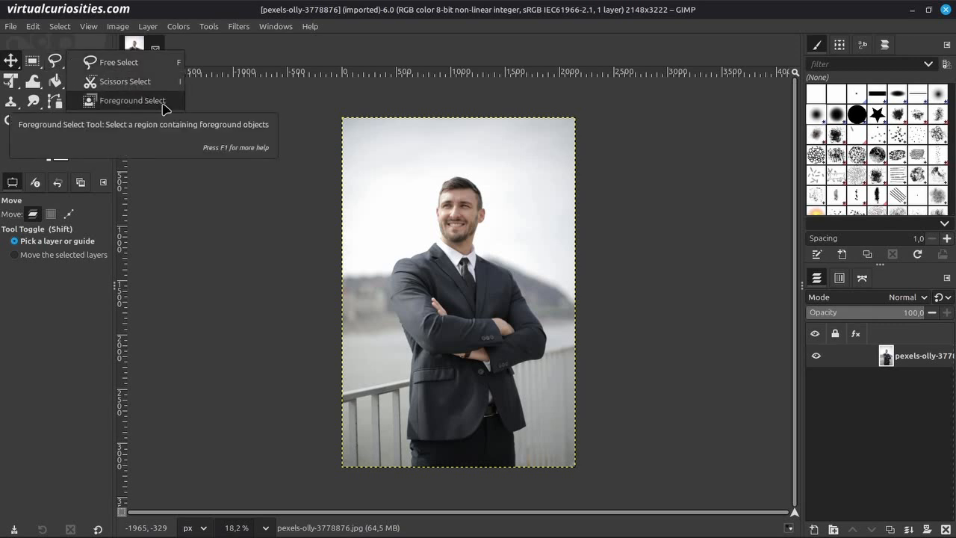
left_click(131, 100)
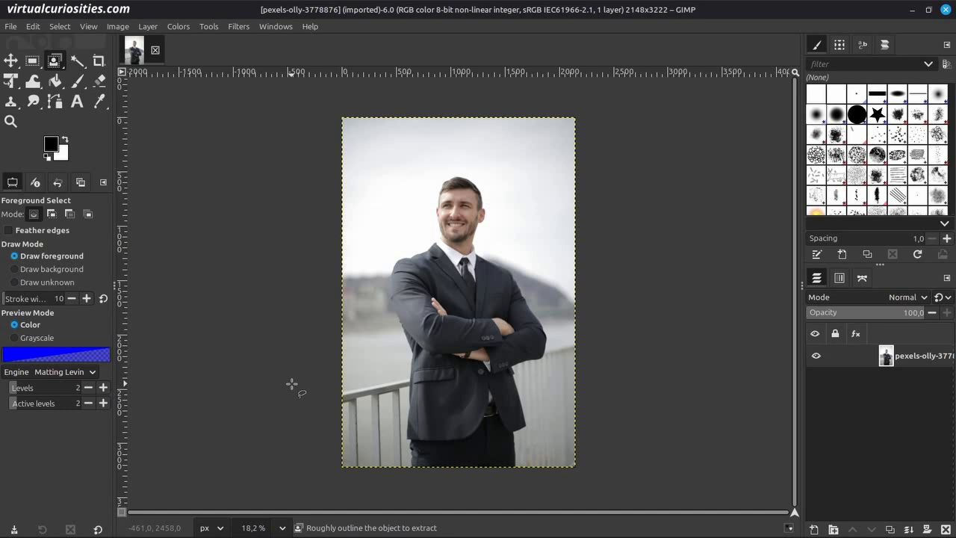
left_click(402, 467)
mouse_move(401, 382)
left_mouse_down()
mouse_move(380, 277)
mouse_move(449, 166)
mouse_move(490, 169)
mouse_move(513, 261)
mouse_move(558, 339)
mouse_move(530, 382)
mouse_move(529, 474)
mouse_move(444, 490)
mouse_move(400, 483)
left_mouse_up()
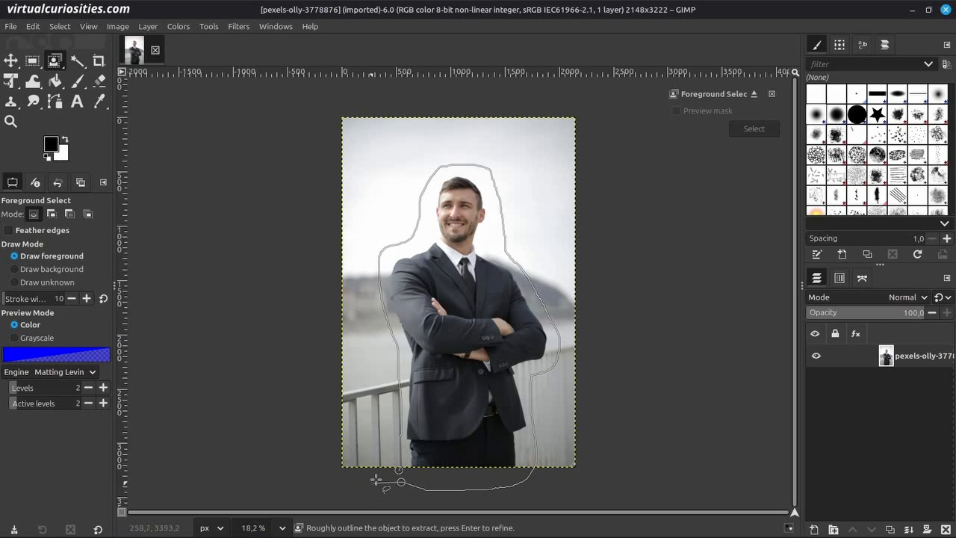
left_click(399, 469)
key("Return")
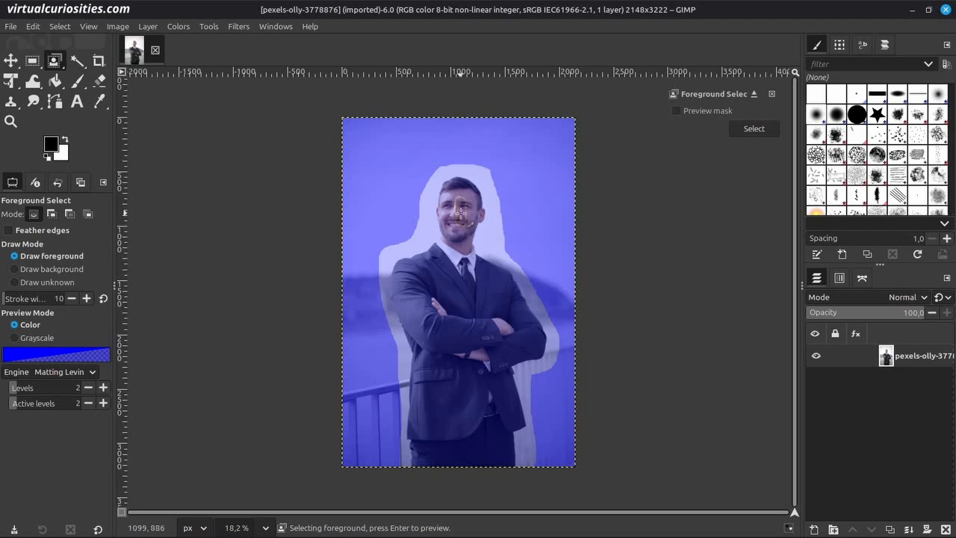
- Paint the man's face, suit and arms as foreground, using stroke widths of 117 and 301
left_click_drag(18, 306, 21, 300)
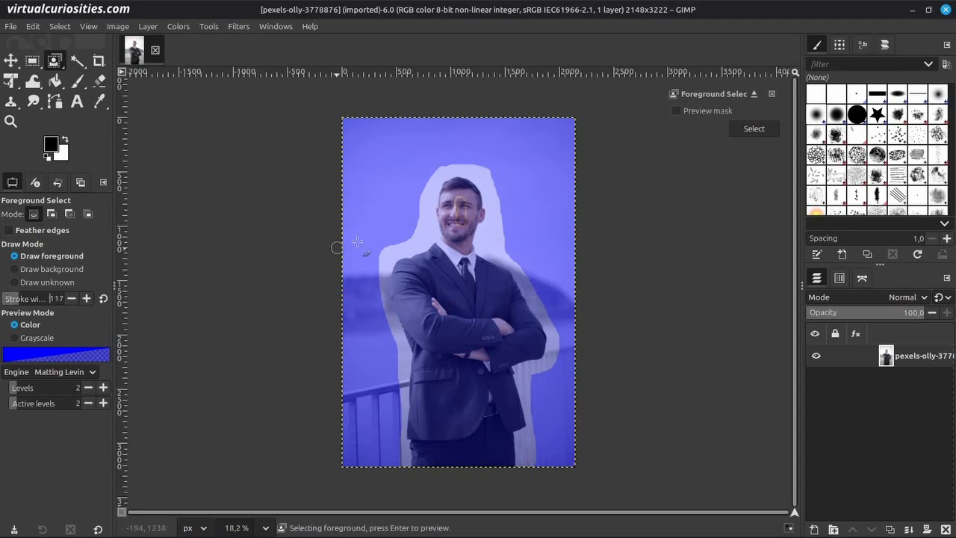
left_click_drag(461, 196, 452, 230)
mouse_move(459, 232)
left_mouse_down()
mouse_move(411, 274)
mouse_move(422, 456)
mouse_move(504, 461)
mouse_move(505, 407)
left_mouse_up()
left_click_drag(21, 299, 33, 298)
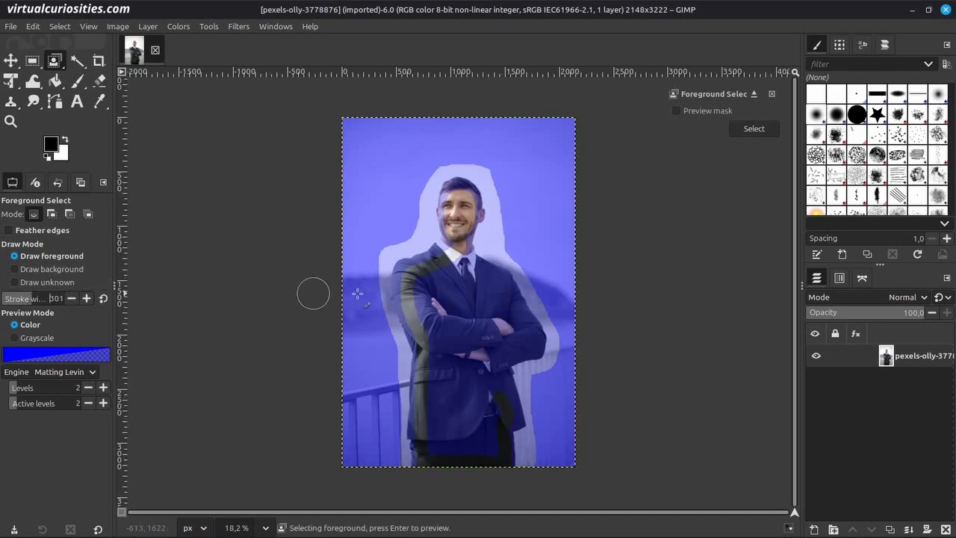
mouse_move(457, 275)
left_mouse_down()
mouse_move(430, 292)
mouse_move(442, 379)
mouse_move(435, 451)
mouse_move(488, 442)
mouse_move(479, 338)
mouse_move(464, 432)
mouse_move(467, 270)
mouse_move(506, 302)
mouse_move(516, 330)
mouse_move(510, 337)
mouse_move(453, 286)
mouse_move(499, 407)
left_mouse_up()
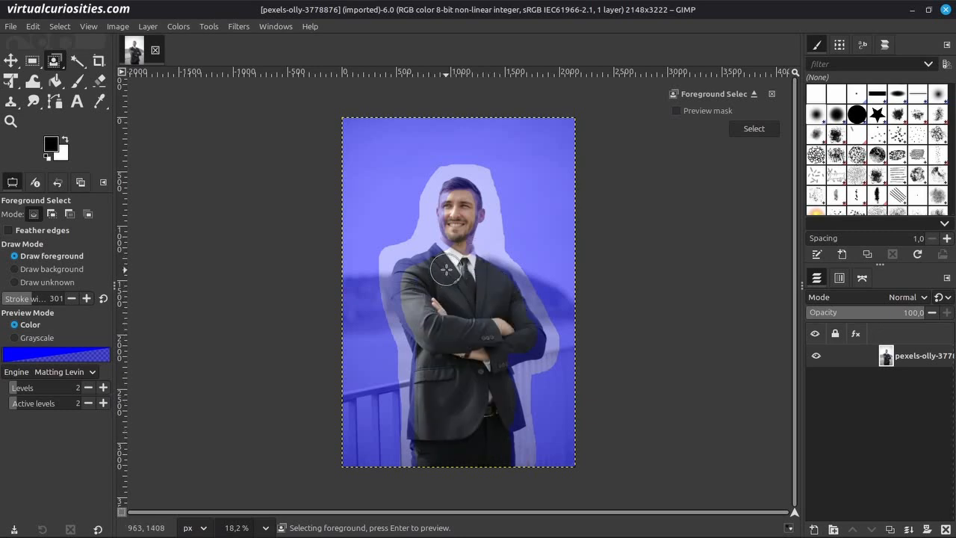
mouse_move(442, 268)
left_mouse_down()
mouse_move(416, 273)
mouse_move(411, 293)
left_mouse_up()
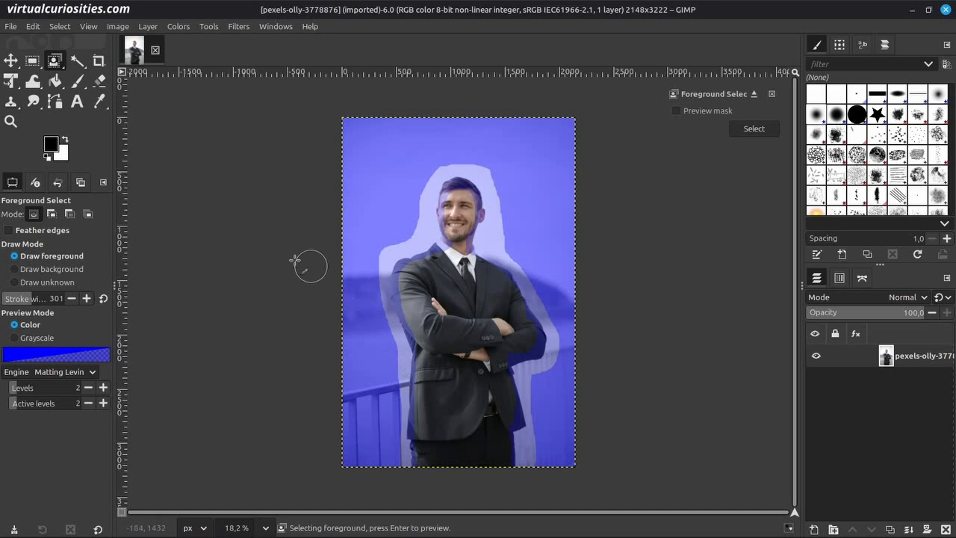
- Brush an unknown-area stroke beside the hair, set the draw mode to background, and preview the mask
left_click(63, 282)
mouse_move(440, 195)
left_mouse_down()
mouse_move(399, 171)
mouse_move(387, 178)
mouse_move(411, 166)
mouse_move(400, 197)
mouse_move(431, 171)
left_mouse_up()
left_click(52, 269)
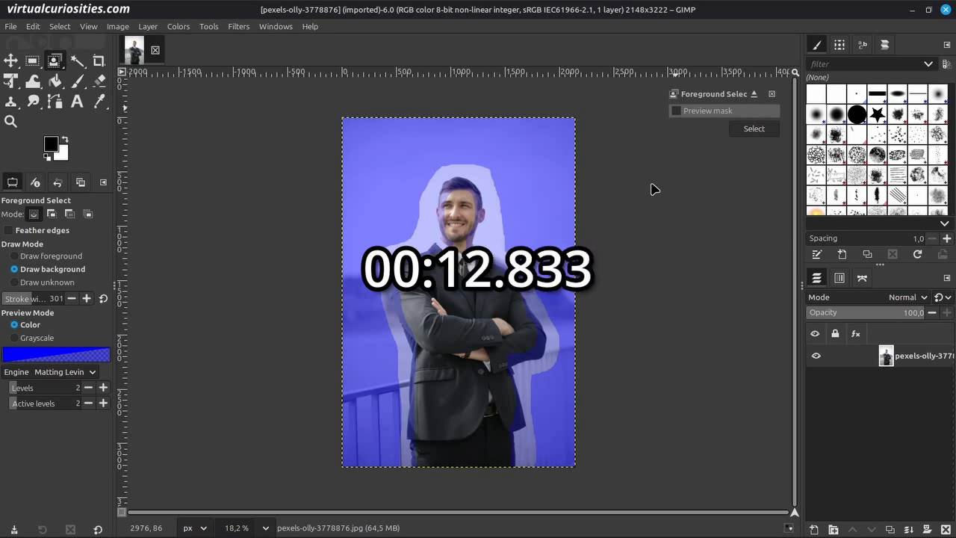
key("Return")
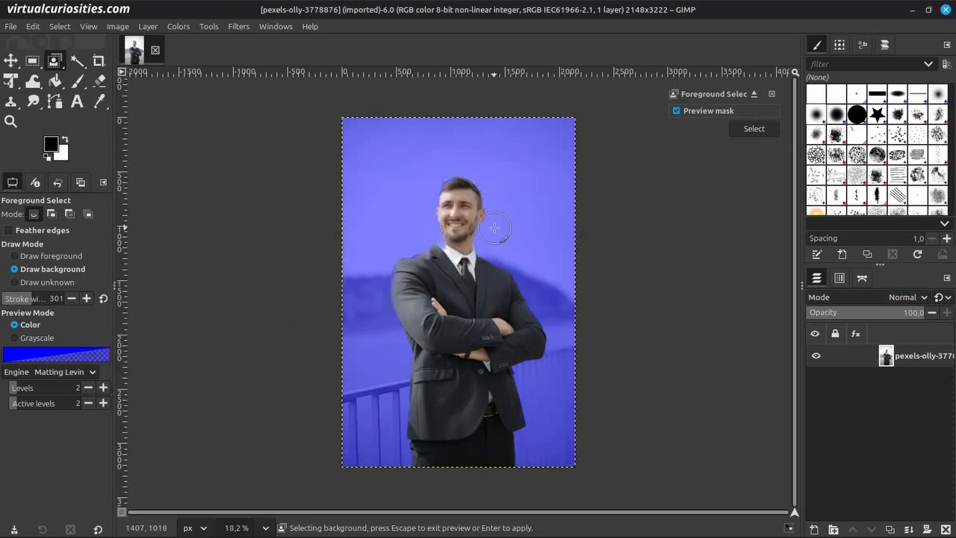
- Examine the previewed mask's edges around the head, collar, shoulders, sleeves and lower jacket
scroll(494, 227, "up", 5)
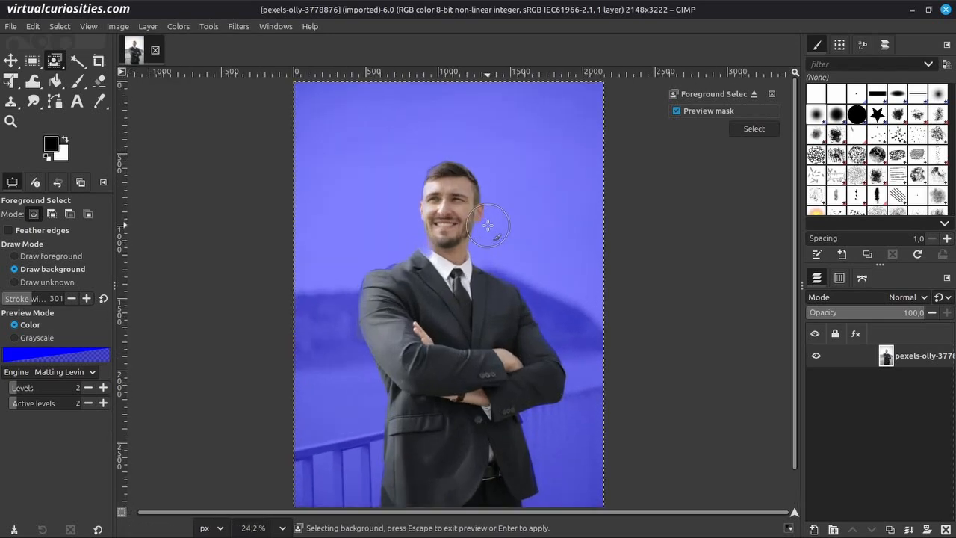
scroll(464, 207, "up", 3)
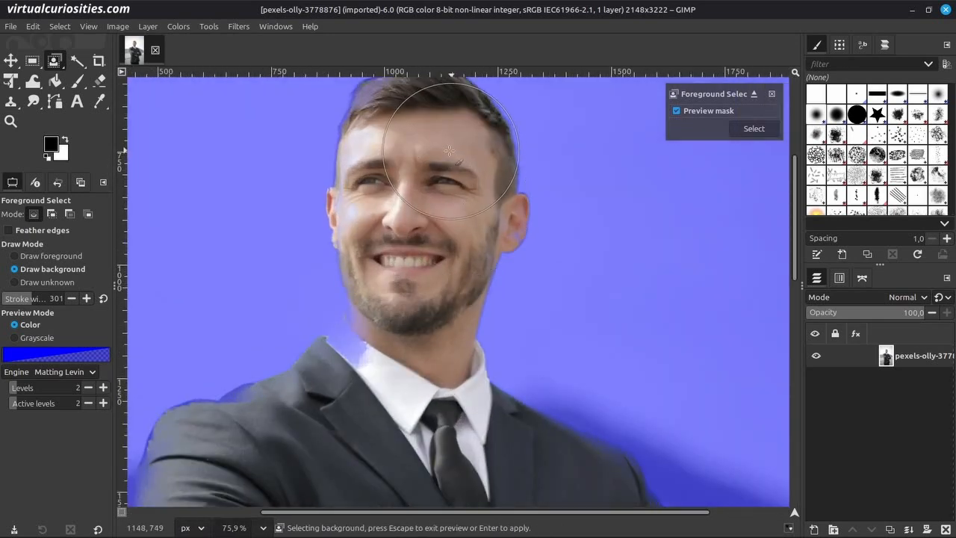
scroll(359, 329, "down", 5)
scroll(359, 329, "left", 5)
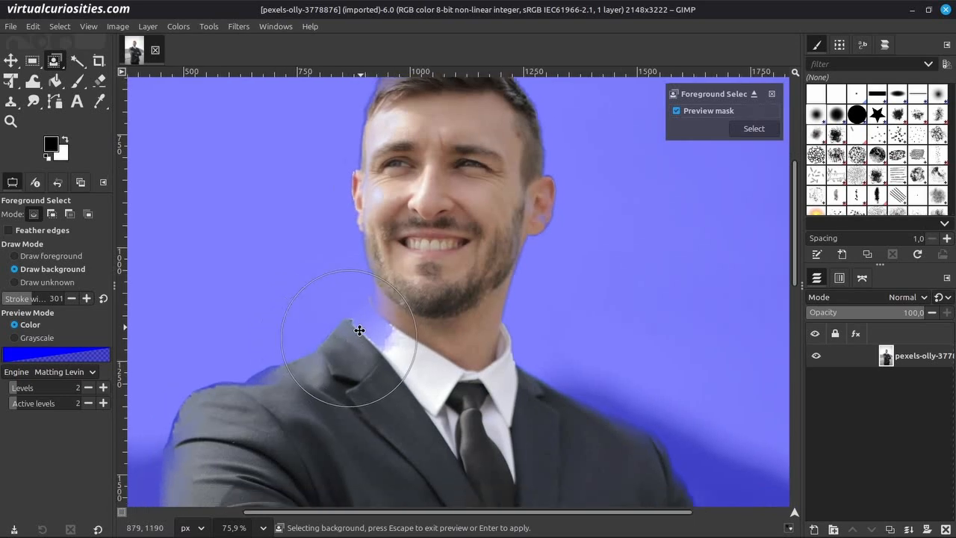
scroll(367, 376, "down", 5)
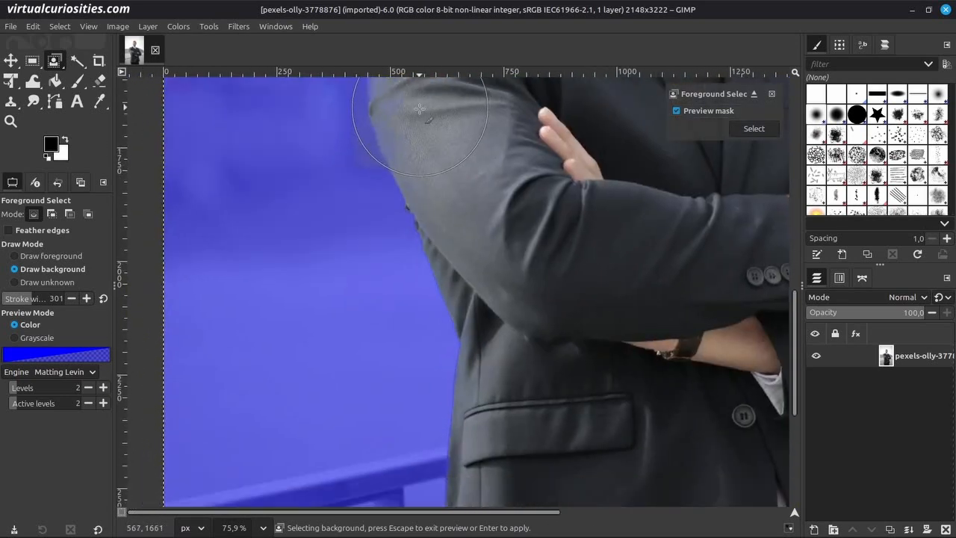
scroll(467, 210, "down", 5)
scroll(468, 210, "left", 2)
scroll(469, 247, "up", 5)
scroll(472, 284, "right", 5)
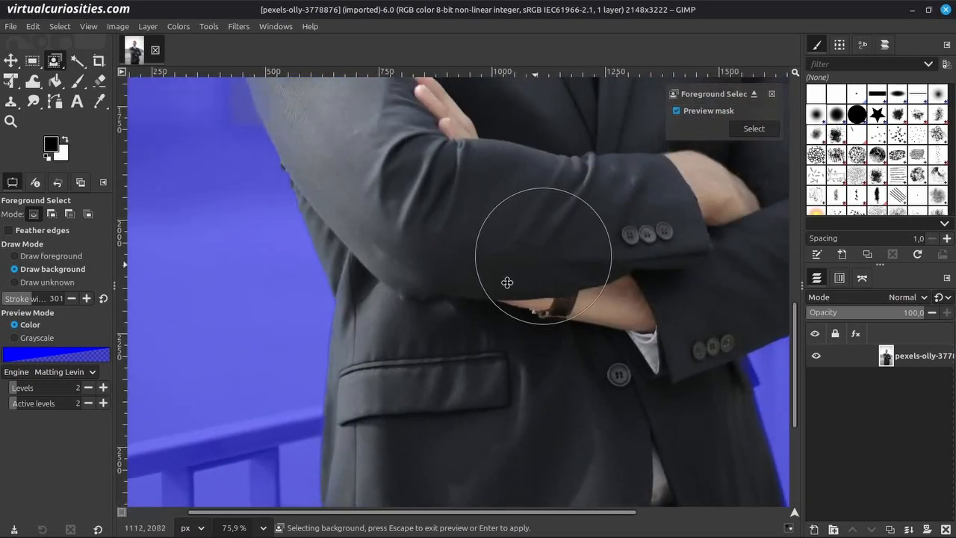
scroll(589, 174, "up", 10)
scroll(591, 425, "left", 3)
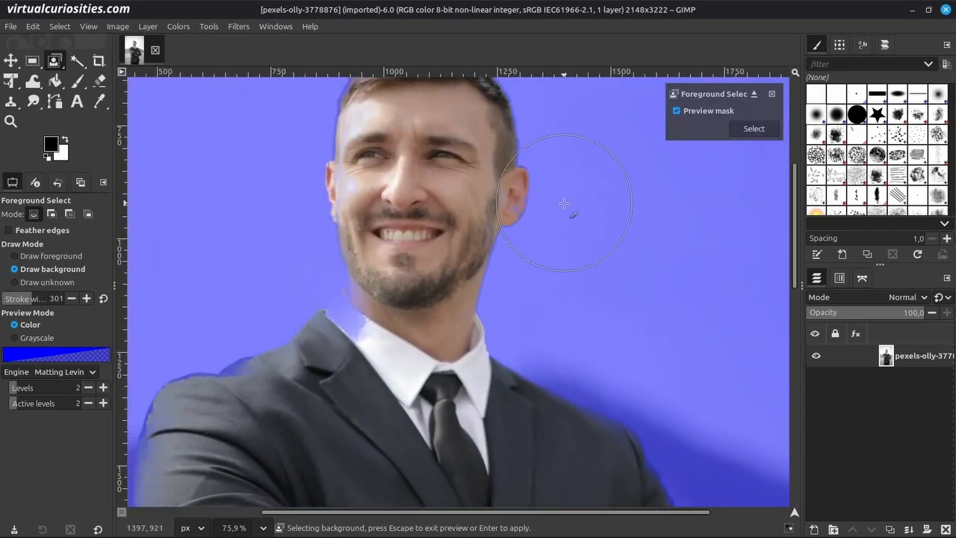
- Leave the mask preview and paint the face, hair and neck as foreground with a stroke width of 140
left_click(677, 111)
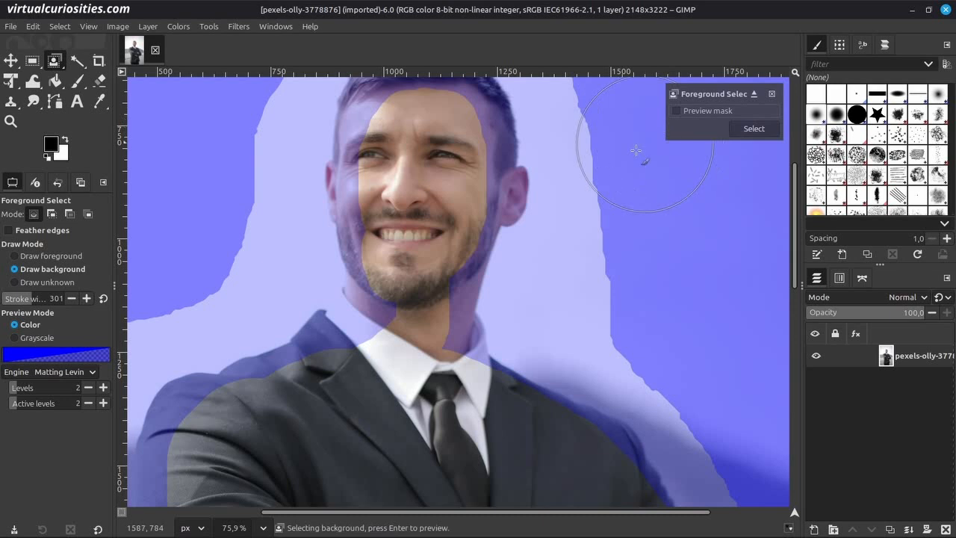
scroll(418, 191, "left", 2)
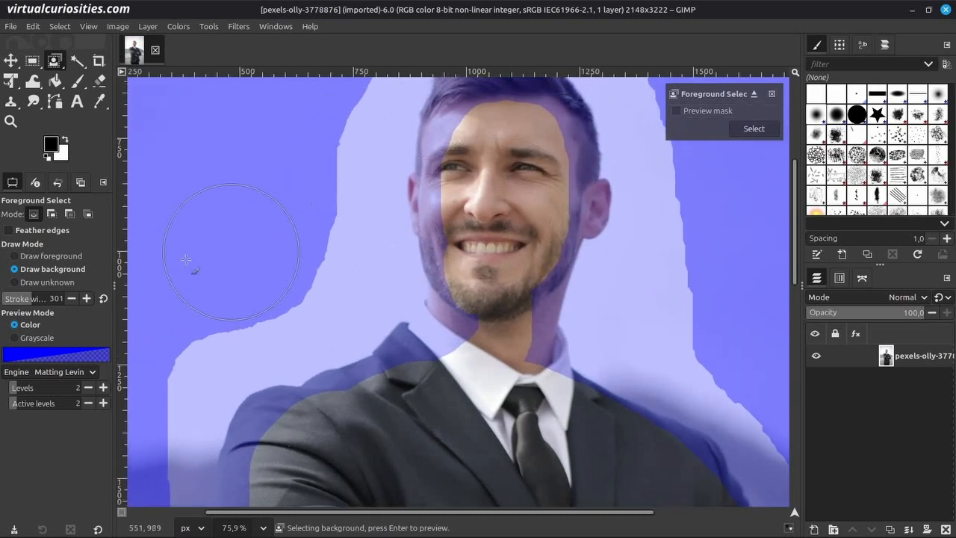
left_click(57, 258)
left_click_drag(31, 297, 27, 295)
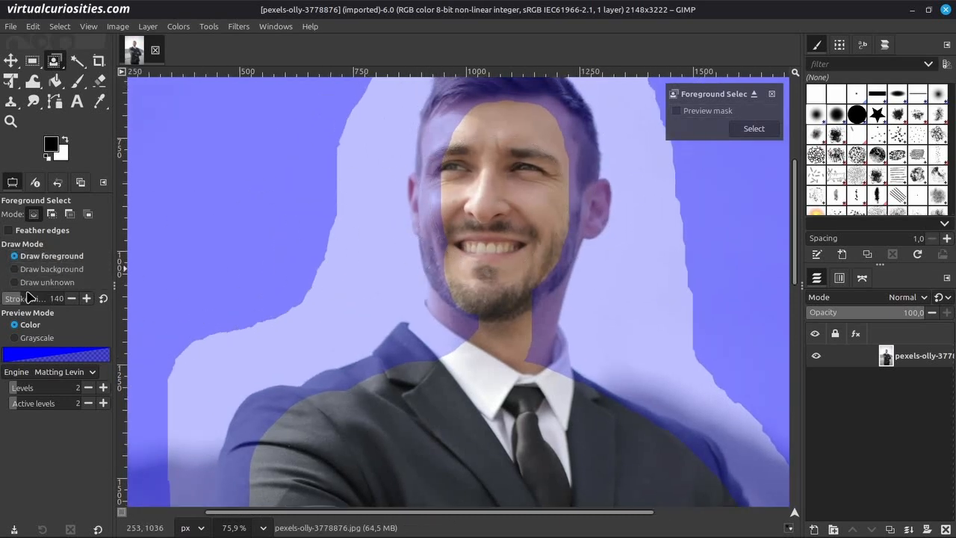
left_click_drag(416, 217, 394, 283)
mouse_move(457, 166)
left_mouse_down()
mouse_move(521, 180)
mouse_move(532, 201)
left_mouse_up()
mouse_move(539, 247)
left_mouse_down()
mouse_move(548, 271)
mouse_move(521, 292)
mouse_move(493, 410)
mouse_move(438, 342)
mouse_move(434, 315)
mouse_move(434, 205)
mouse_move(467, 153)
left_mouse_up()
key("ctrl+z")
key("ctrl+z")
left_click_drag(446, 328, 490, 243)
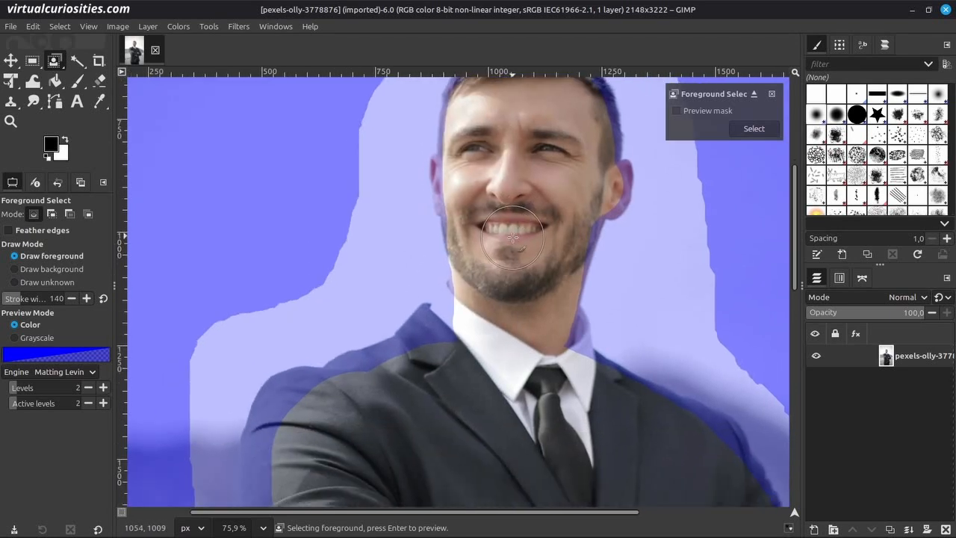
- Mark a spot beside the jaw as unknown, and paint the jacket's shoulder and upper sleeve as foreground
left_click(26, 284)
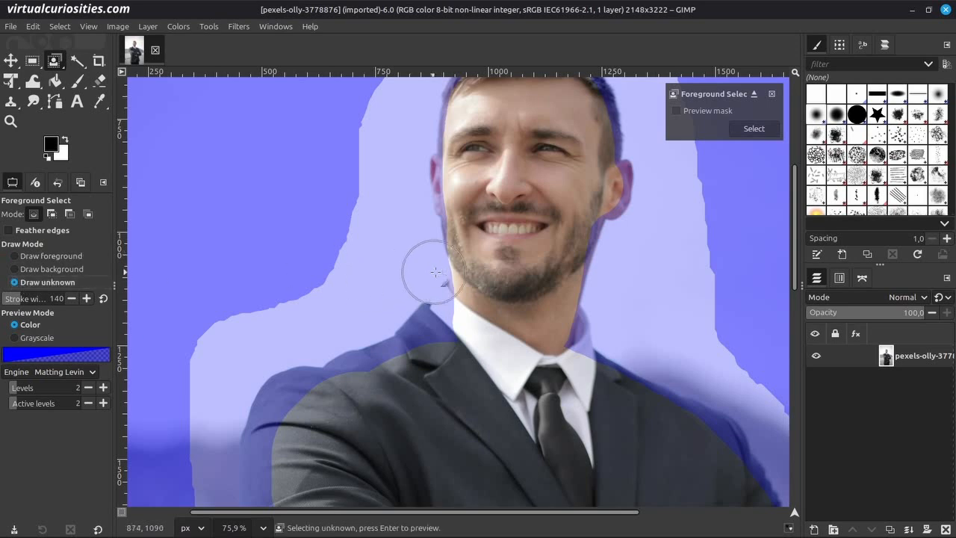
left_click(434, 271)
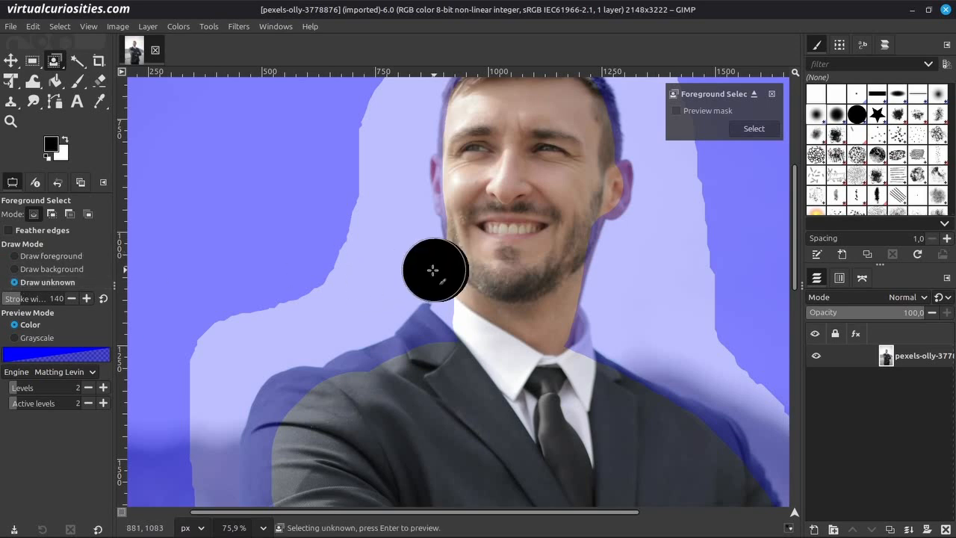
left_click(48, 259)
left_click_drag(471, 326, 277, 426)
left_click_drag(287, 441, 343, 299)
left_click_drag(344, 301, 353, 421)
- Paint the area just outside the shoulder and upper sleeve as background
left_click(53, 271)
left_click_drag(258, 213, 314, 164)
mouse_move(302, 211)
left_mouse_down()
mouse_move(301, 238)
mouse_move(341, 357)
left_mouse_up()
- Paint the remaining sleeve edge, lower jacket and trousers as foreground
left_click(50, 256)
left_click_drag(348, 235, 354, 127)
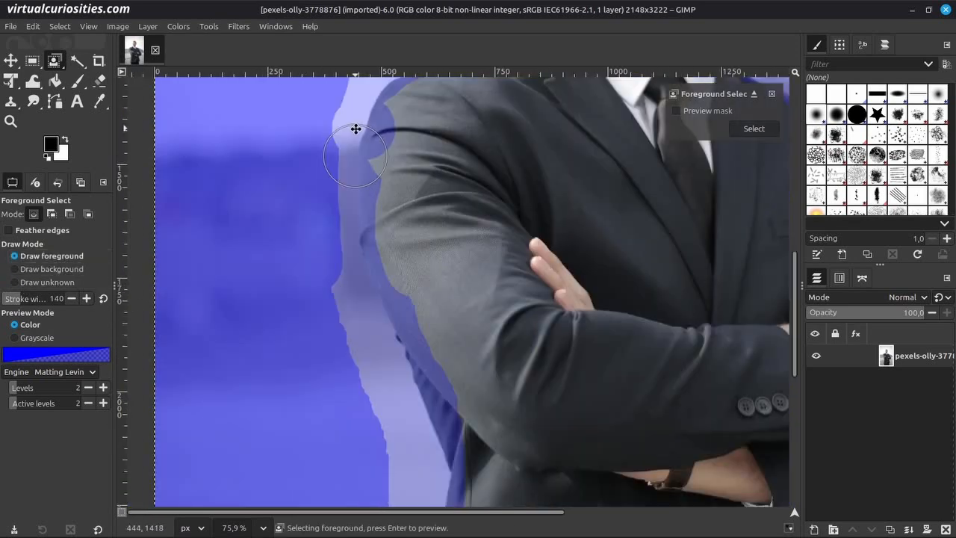
left_click_drag(490, 493, 503, 89)
left_click_drag(504, 142, 499, 172)
left_click_drag(523, 316, 682, 315)
- Paint the areas beside the lower jacket and trousers as background
left_click(52, 269)
left_click_drag(307, 336, 325, 442)
left_click_drag(529, 247, 472, 321)
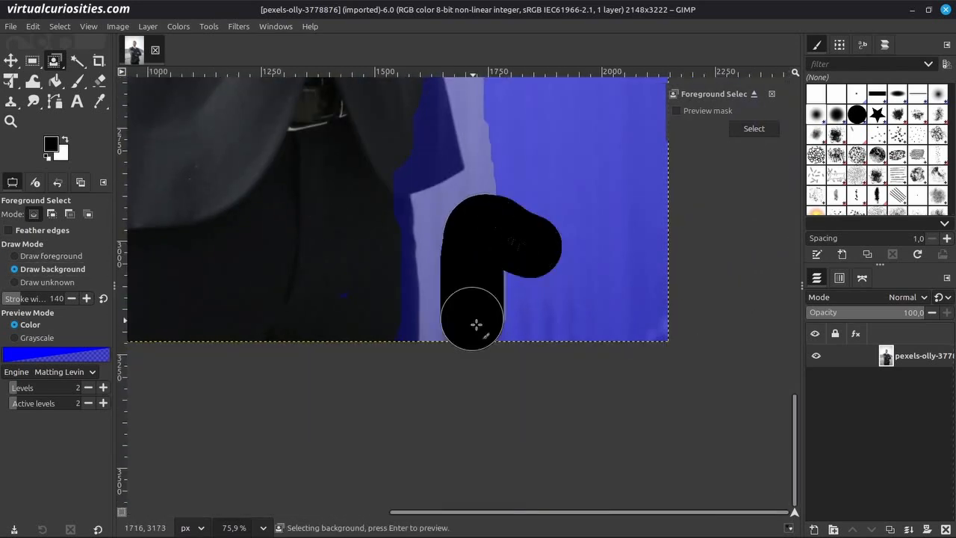
- Reduce the stroke width to 83 and paint foreground along the edge of the lower jacket and trousers
left_click(50, 256)
left_click(72, 298)
left_click_drag(369, 351, 437, 317)
- Paint background around the outside of the folded arm's elbow and up toward the shoulder
left_click(51, 269)
mouse_move(564, 361)
left_mouse_down()
mouse_move(484, 386)
mouse_move(515, 377)
left_mouse_up()
mouse_move(581, 321)
left_mouse_down()
mouse_move(535, 276)
mouse_move(427, 250)
left_mouse_up()
mouse_move(549, 373)
left_mouse_down()
mouse_move(461, 324)
mouse_move(502, 131)
left_mouse_up()
- Add another foreground stroke on the man, and paint background more closely around his head and neck
left_click(51, 256)
left_click_drag(328, 246, 363, 378)
left_click(51, 269)
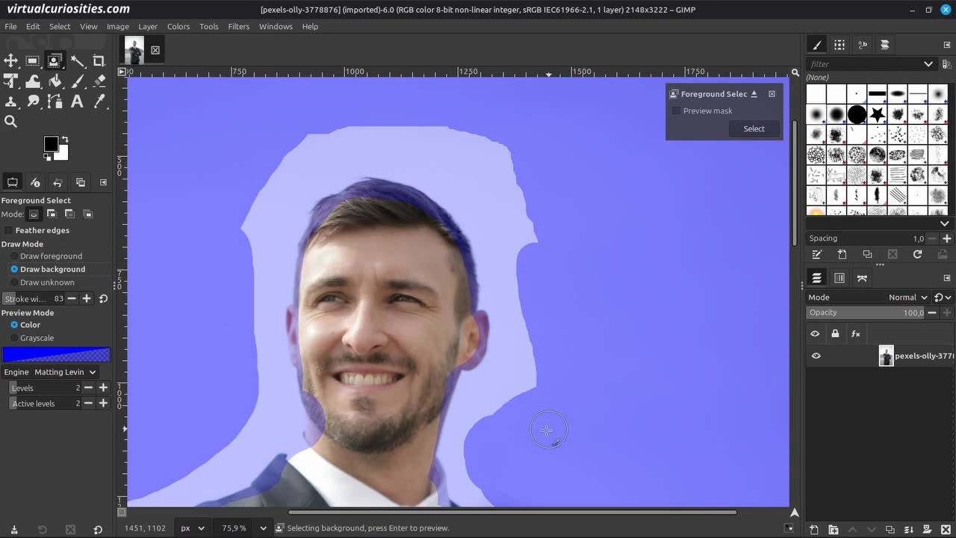
mouse_move(498, 429)
left_mouse_down()
mouse_move(270, 176)
mouse_move(245, 258)
left_mouse_up()
- Paint the ears, jaw, neck edge and hair as foreground with the stroke width reduced to 35
left_click(51, 257)
left_click_drag(441, 259, 450, 282)
left_click(9, 299)
left_click_drag(447, 366, 444, 390)
left_click(47, 283)
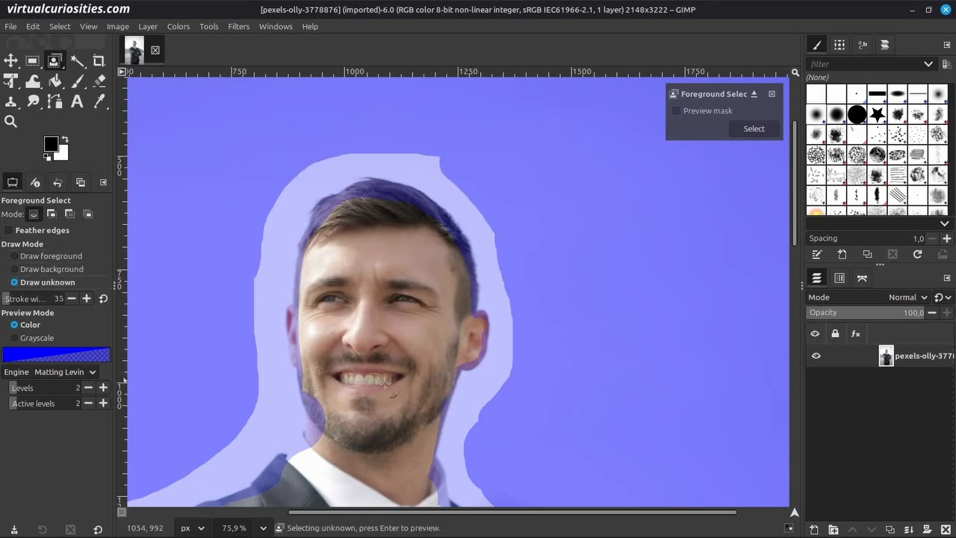
left_click(20, 257)
left_click_drag(319, 396, 324, 429)
left_click_drag(296, 327, 297, 351)
left_click(329, 212)
left_click_drag(377, 200, 393, 200)
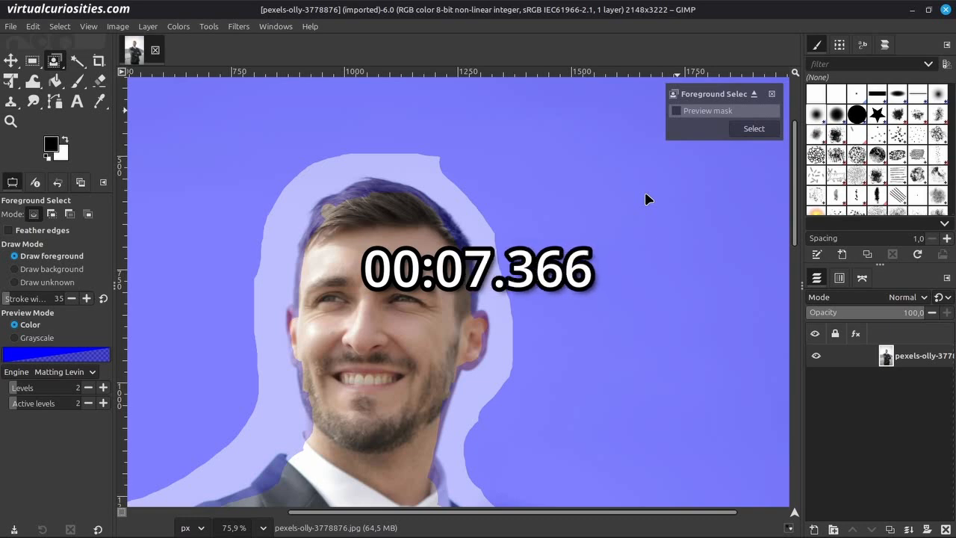
- Preview the refined mask and examine its edges around the collar, jacket, folded arms and head
key("Return")
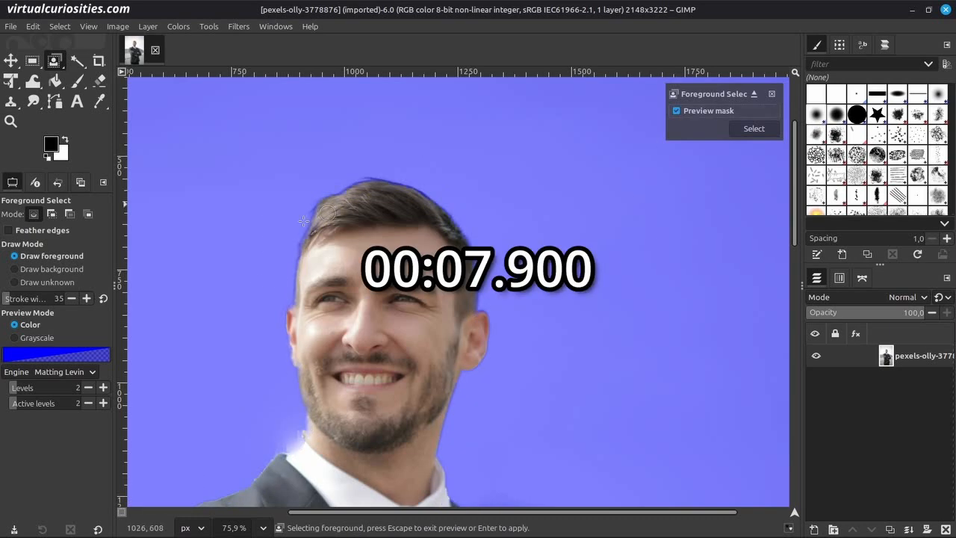
left_click_drag(299, 354, 460, 218)
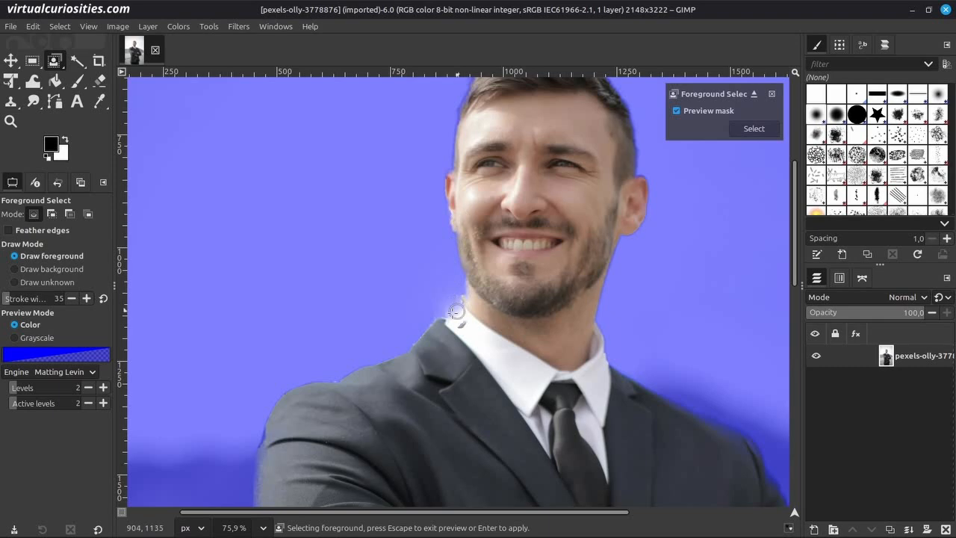
scroll(456, 385, "down", 10)
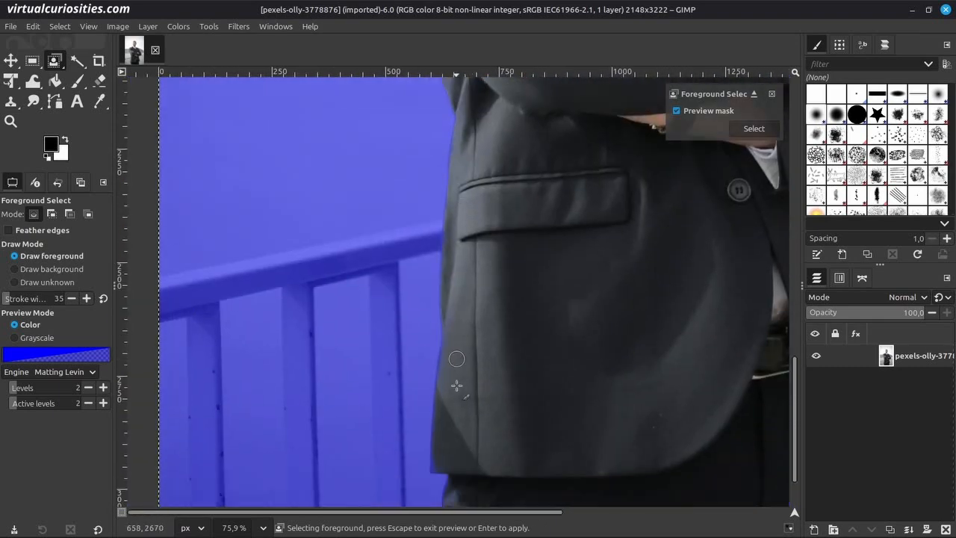
left_click_drag(456, 386, 179, 211)
left_click_drag(446, 213, 319, 523)
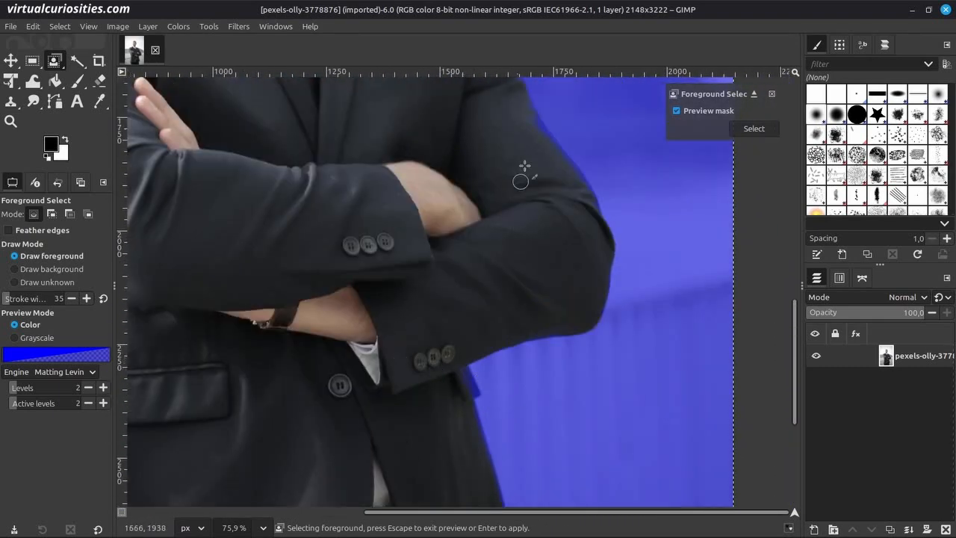
left_click_drag(525, 166, 561, 378)
left_click_drag(427, 160, 593, 341)
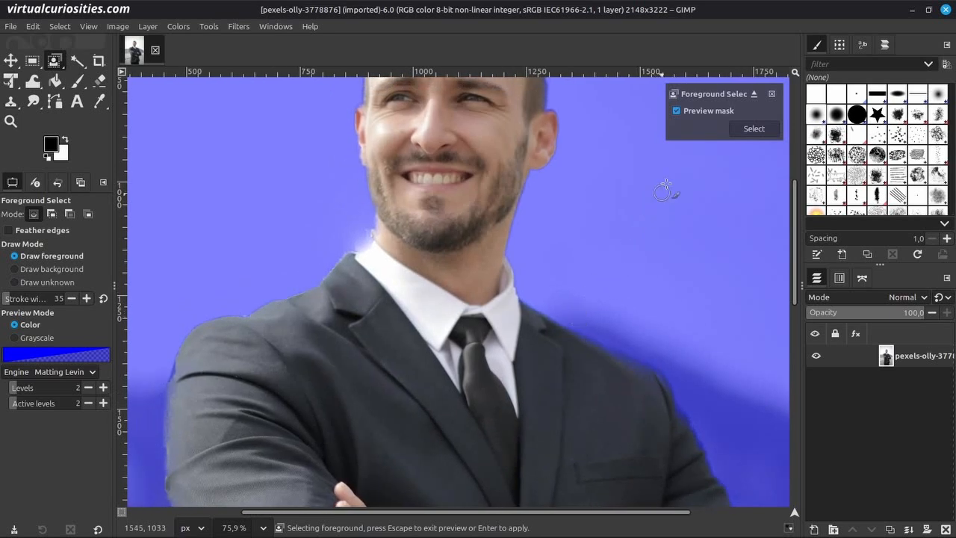
left_click_drag(673, 194, 653, 349)
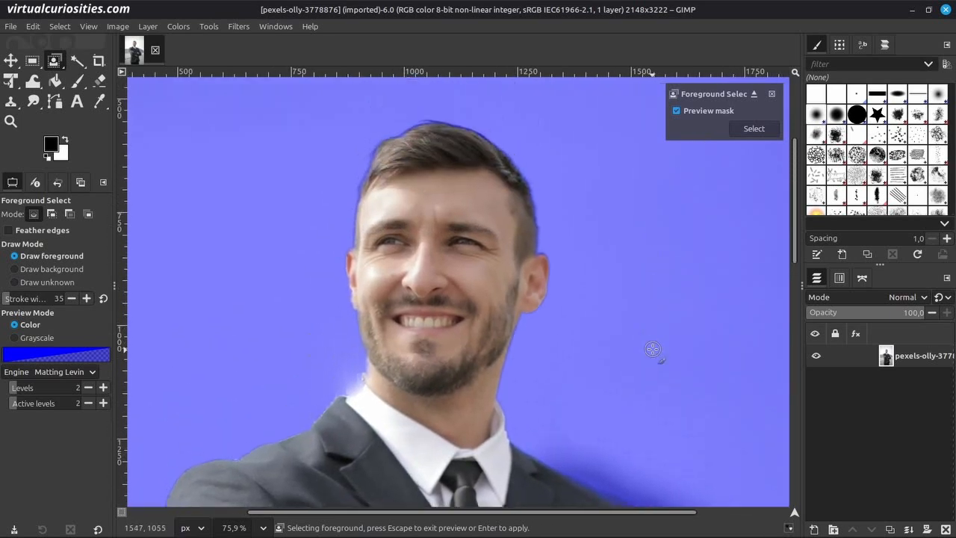
- Turn the previewed foreground mask into a selection and add a layer mask to the photo layer initialized from Selection
left_click(755, 129)
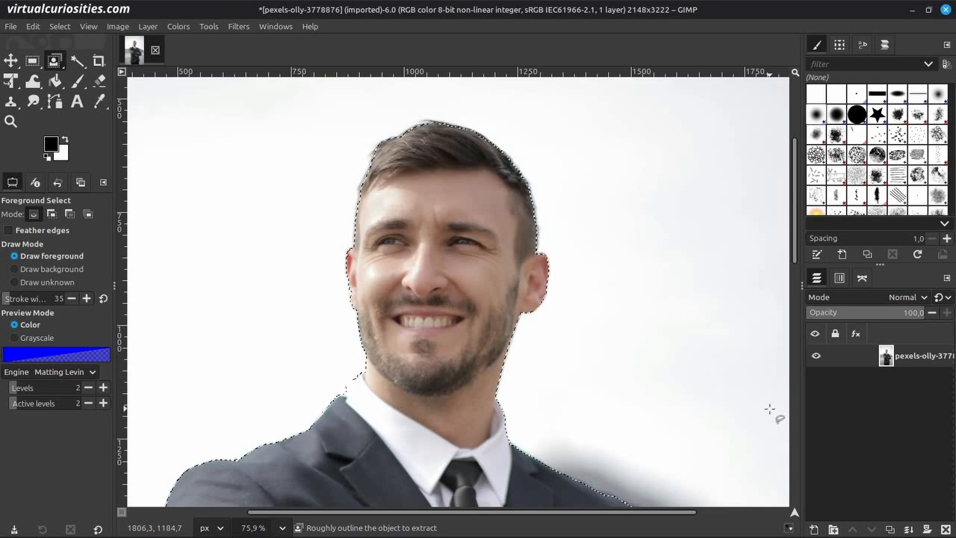
left_click(928, 529)
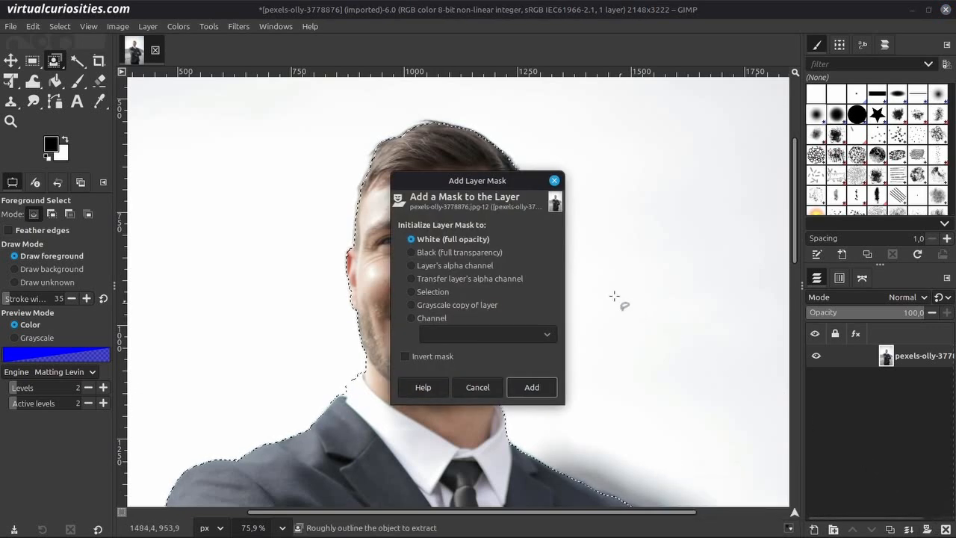
left_click_drag(493, 187, 622, 169)
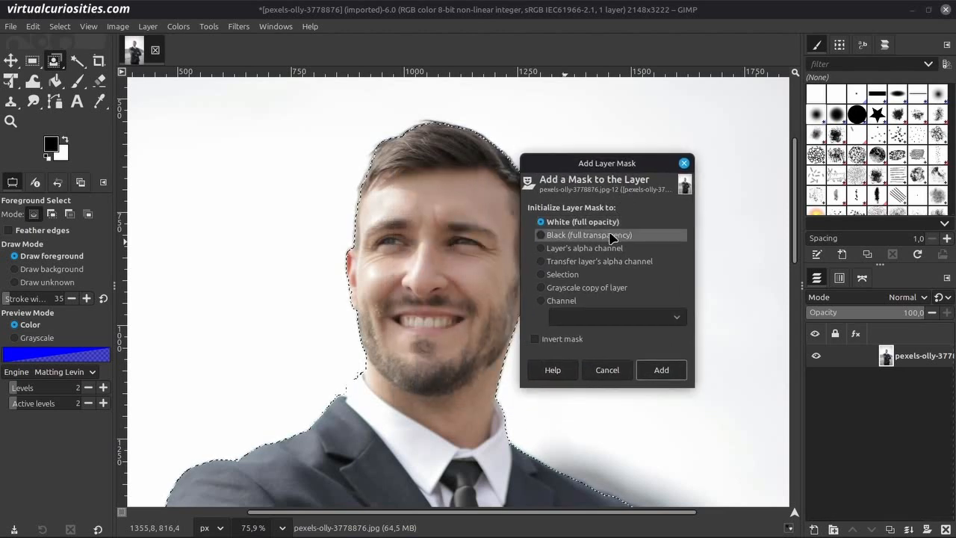
left_click(595, 275)
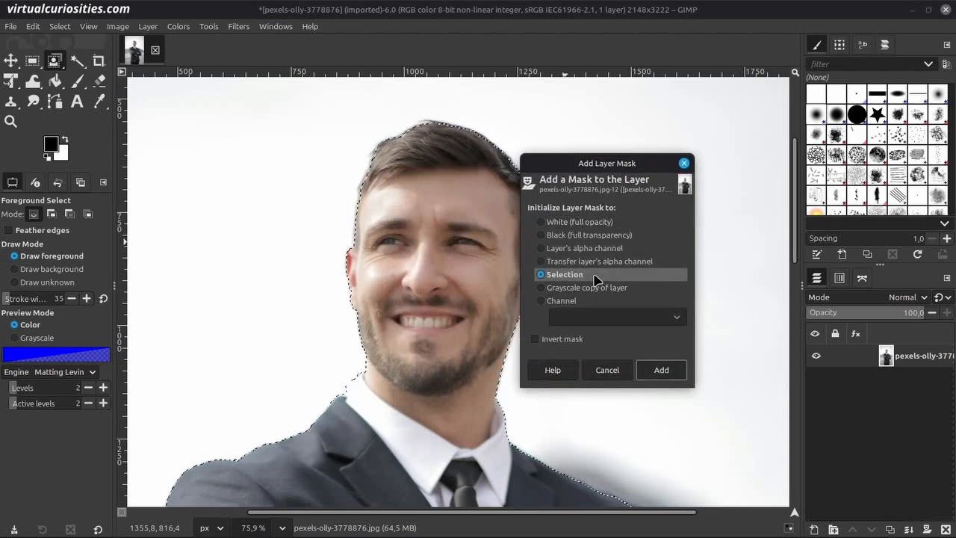
left_click(662, 370)
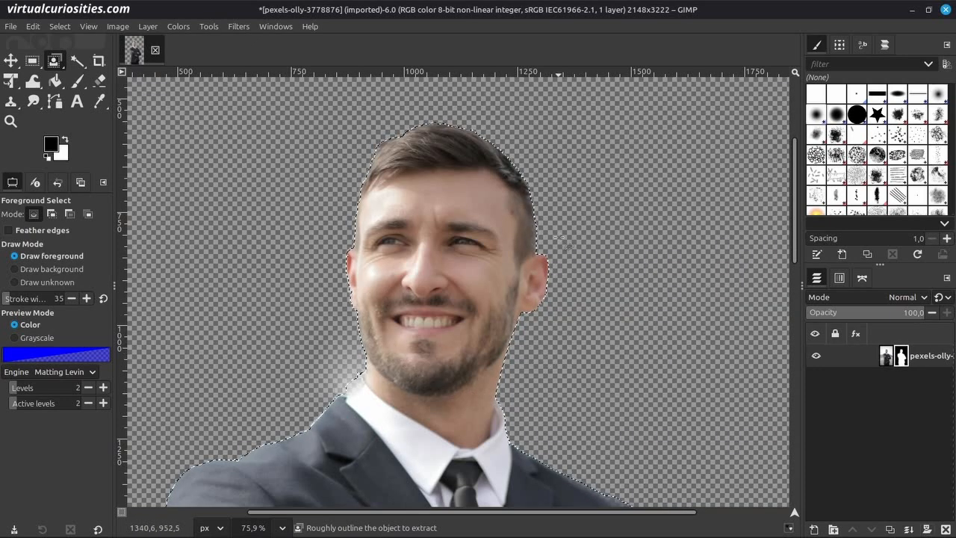
- Export the masked image as pexels-olly-3778876.png in the Background Removal with GIMP folder, using the default PNG options
left_click_drag(422, 376, 610, 129)
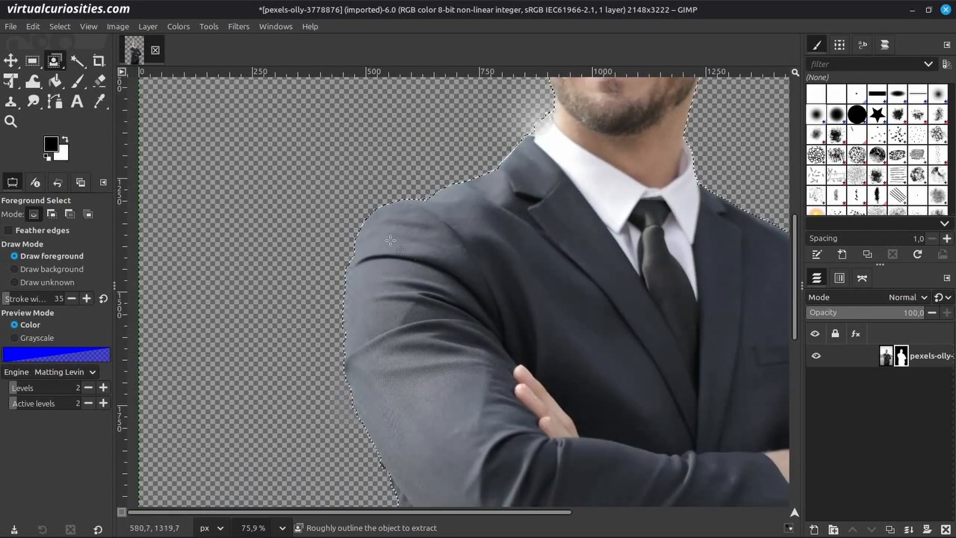
left_click_drag(486, 309, 476, 279)
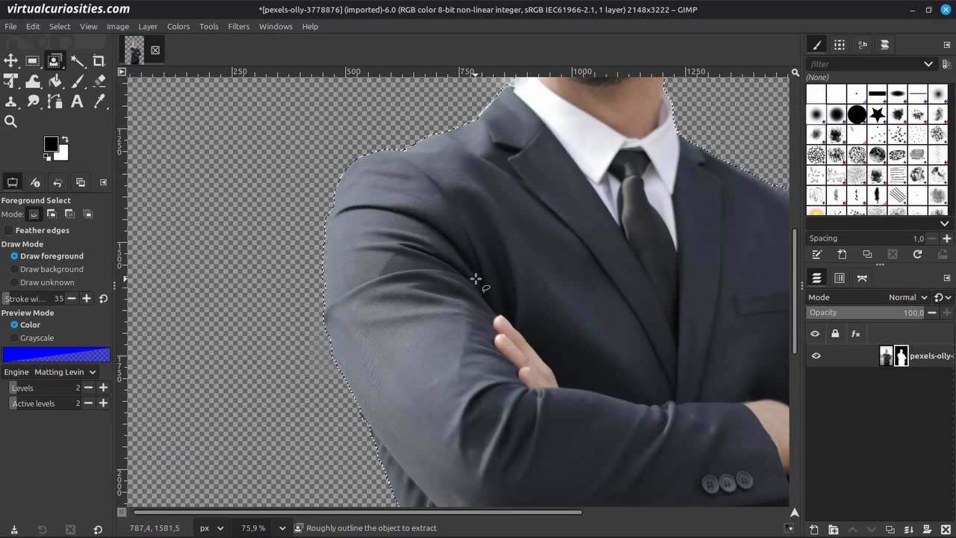
left_click(11, 26)
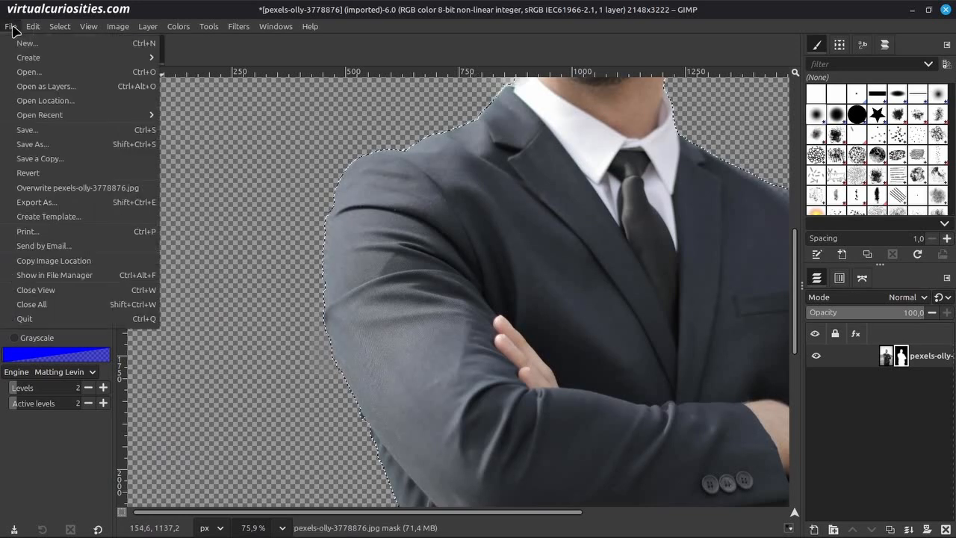
left_click(131, 203)
left_click(379, 105)
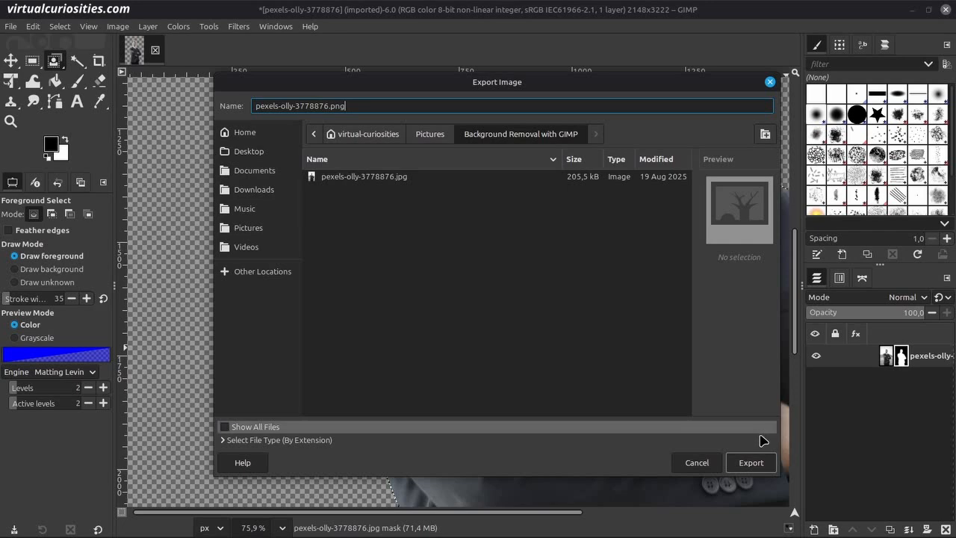
left_click(762, 462)
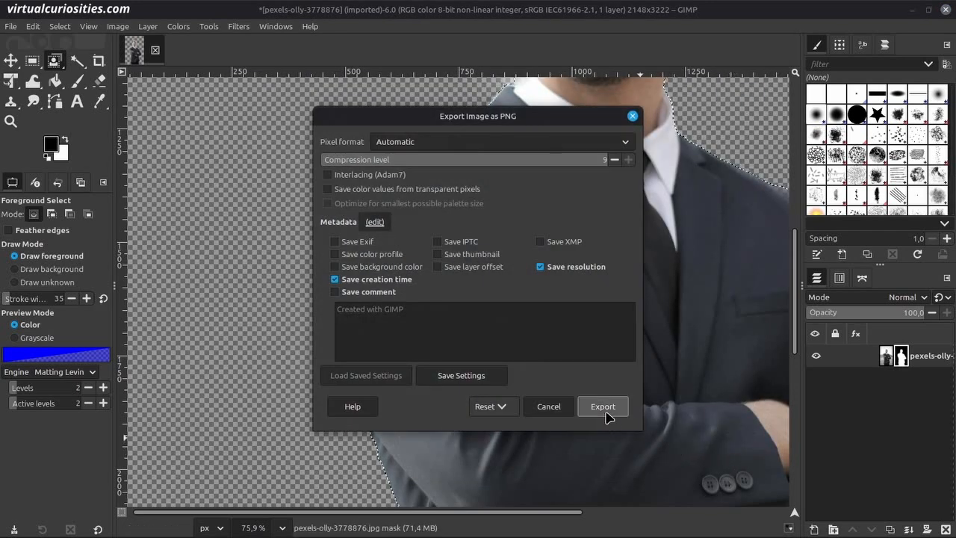
left_click(603, 407)
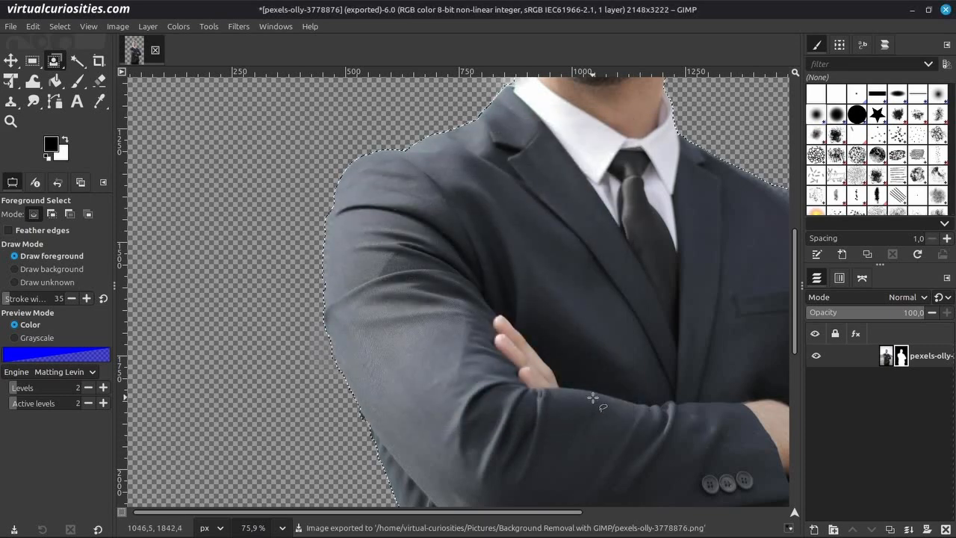
- Switch to the file manager and select the exported pexels-olly-3778876.png to check it beside the original JPG
key("alt+Tab")
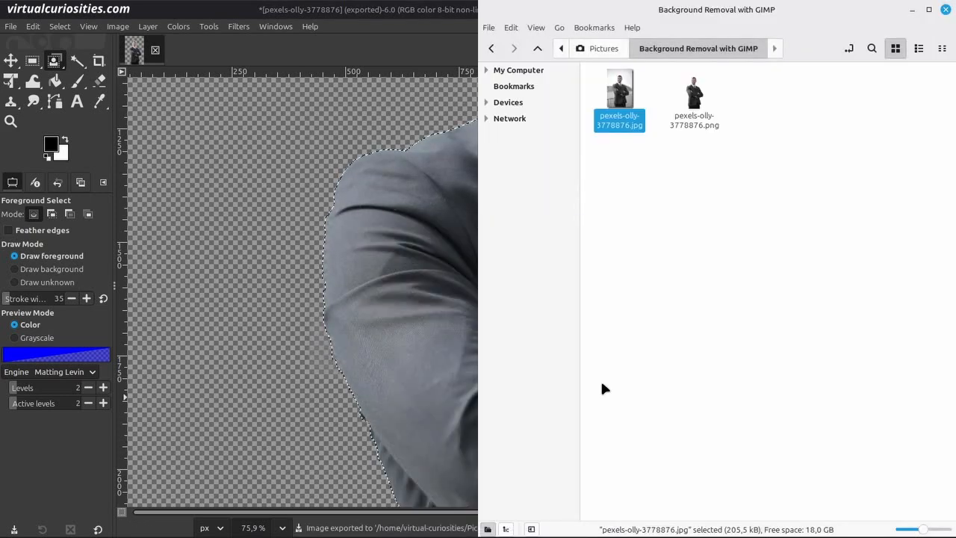
left_click(666, 278)
left_click(688, 106)
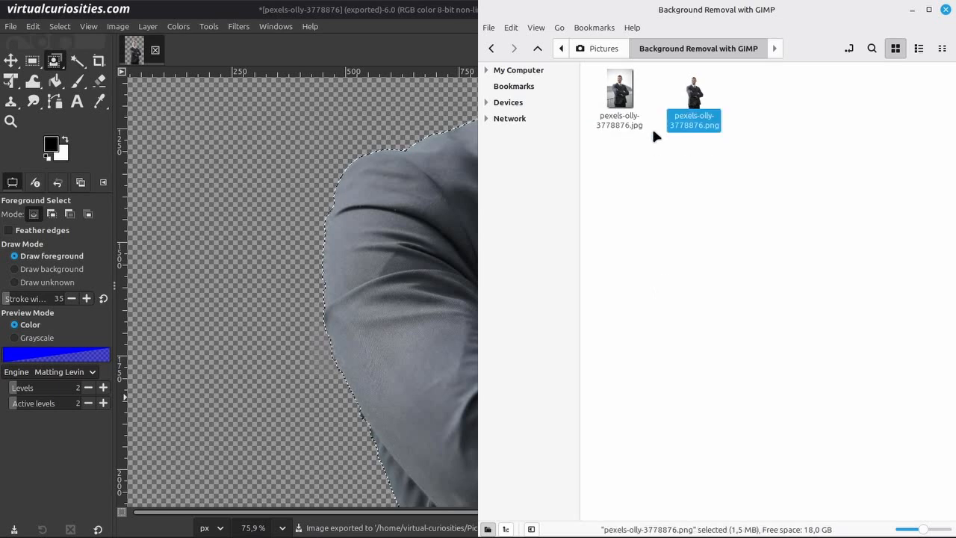